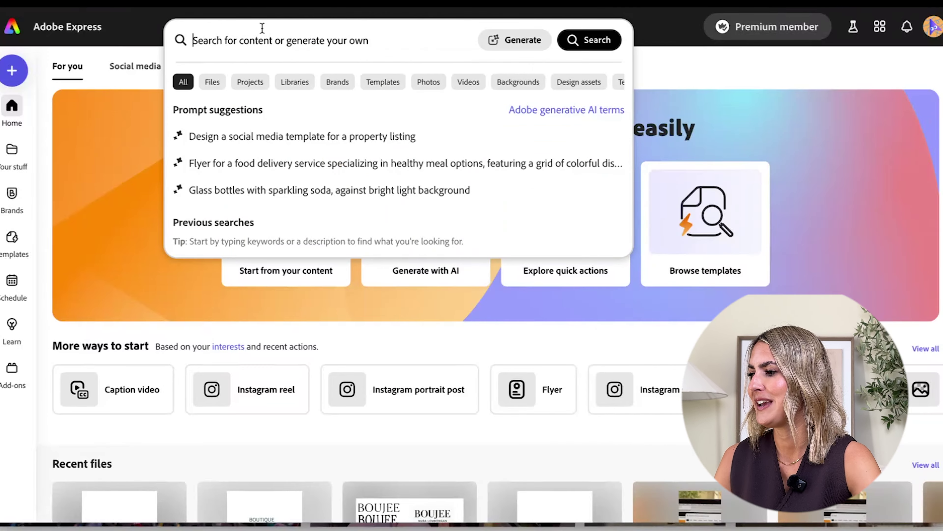
Step: Search for "logo" and show all matching logo templates
text(logo)
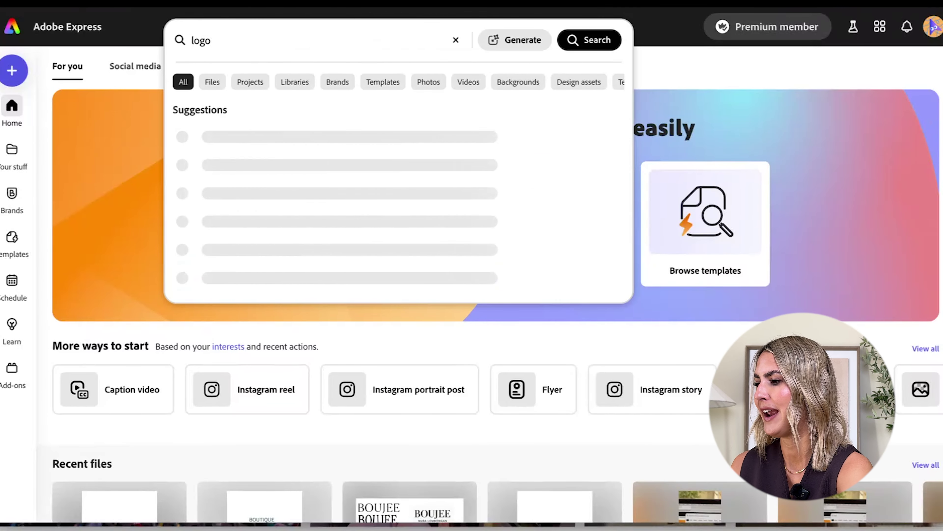
key(Return)
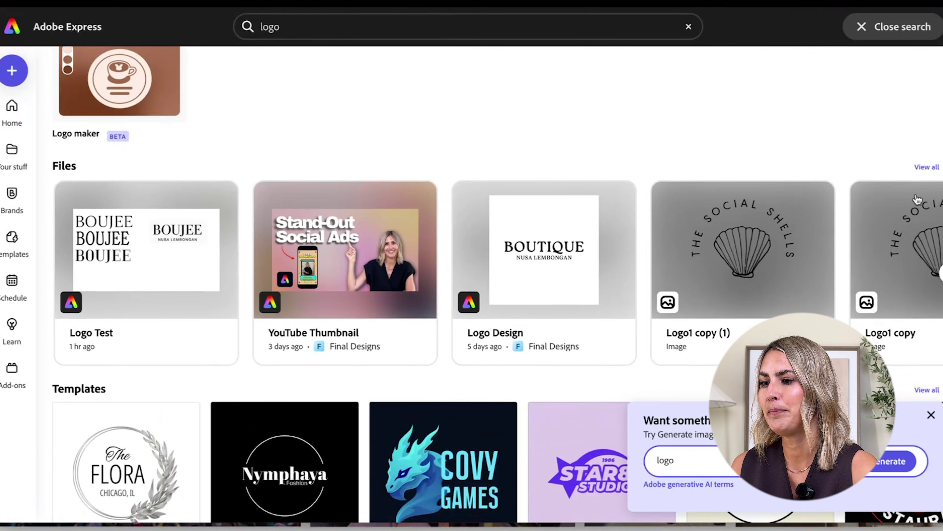
scroll(902, 203, down, 4)
click(918, 247)
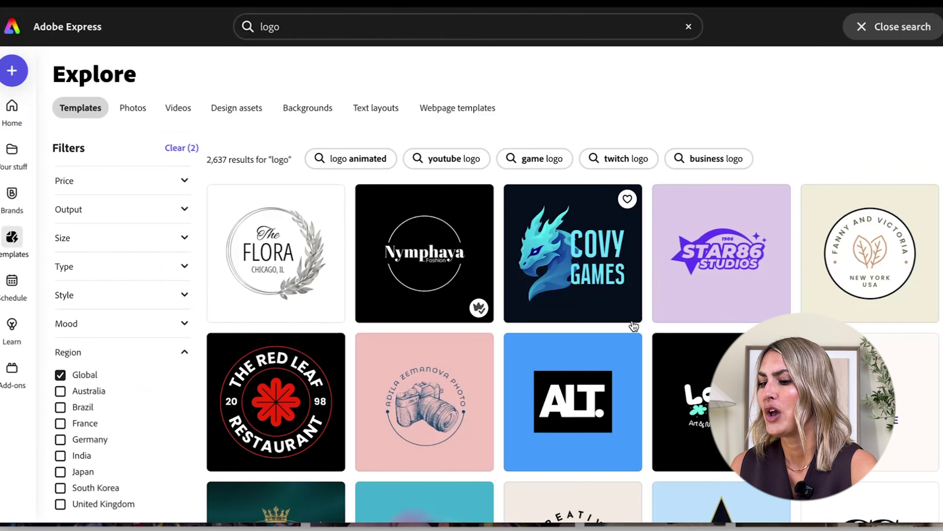
Step: Browse the logo templates and open the Pink Serif Monogram Fashion Logo template for customization
scroll(632, 326, down, 7)
scroll(634, 327, down, 5)
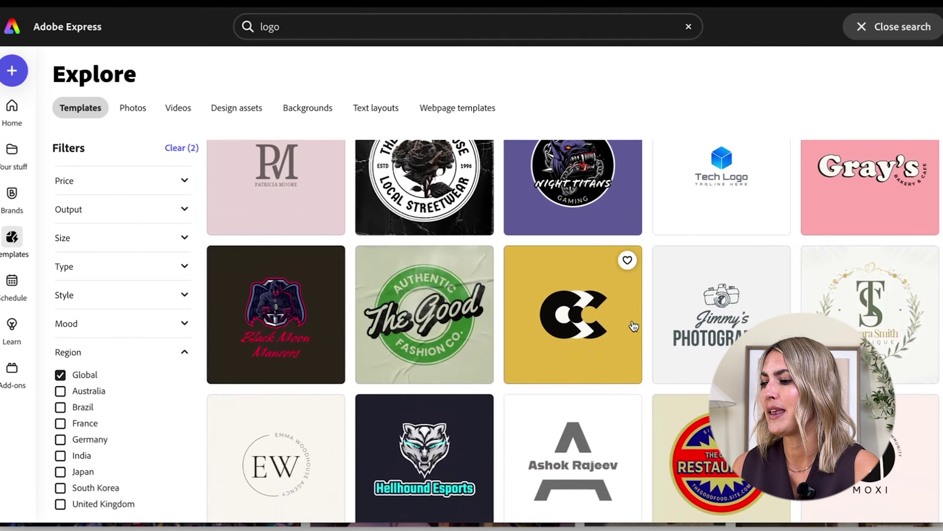
scroll(633, 326, up, 1)
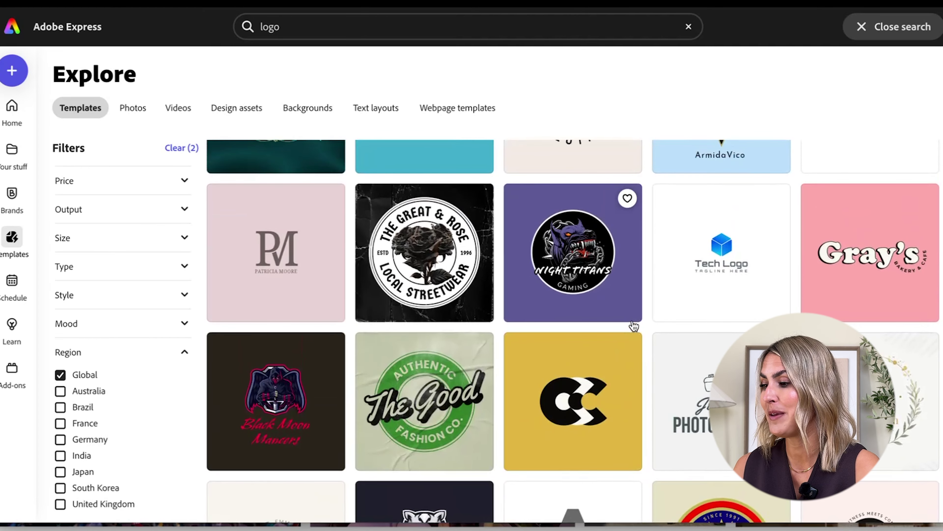
click(225, 264)
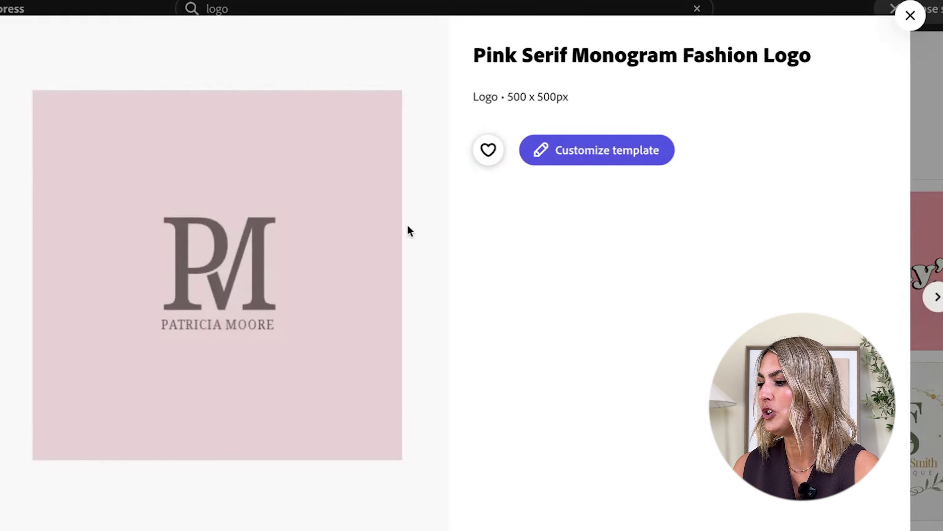
click(612, 154)
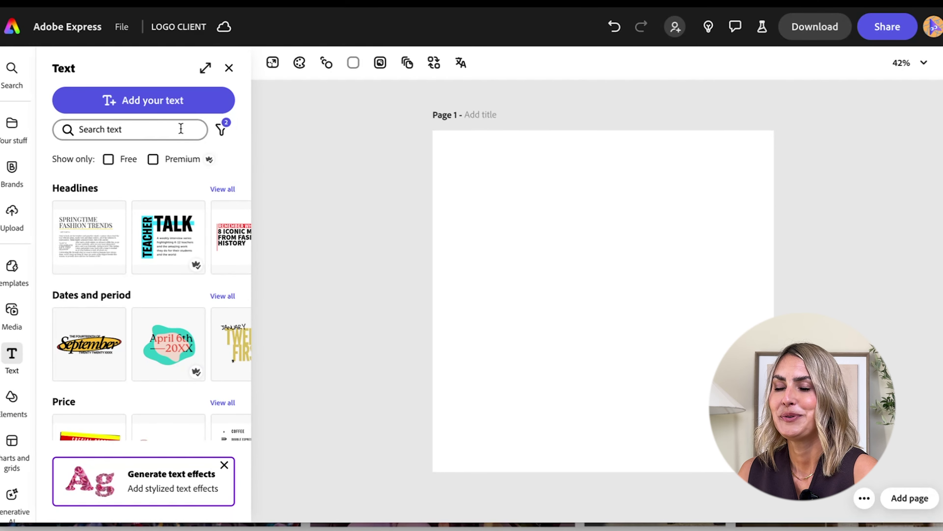
Step: Add the text "BOUTIQUE" to the blank page, enlarge it to font size 120 and place it near the page's centre
click(152, 100)
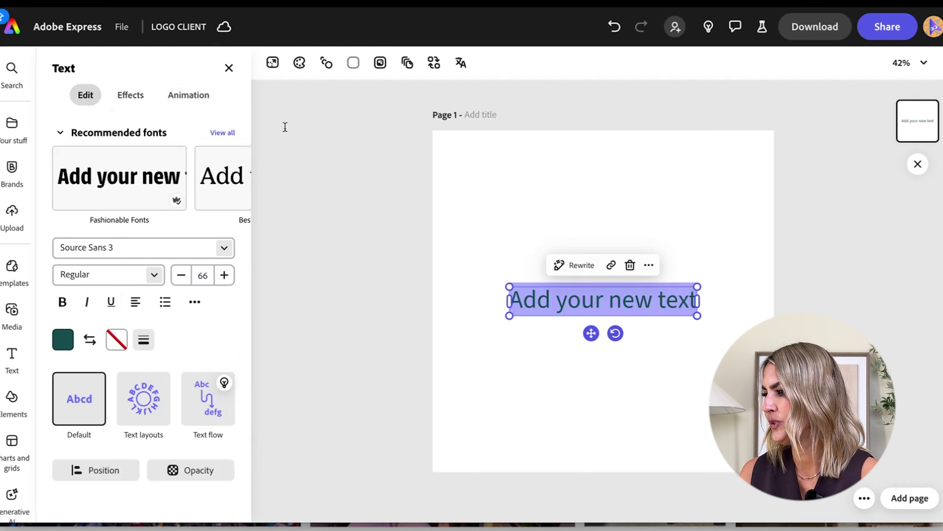
text(B)
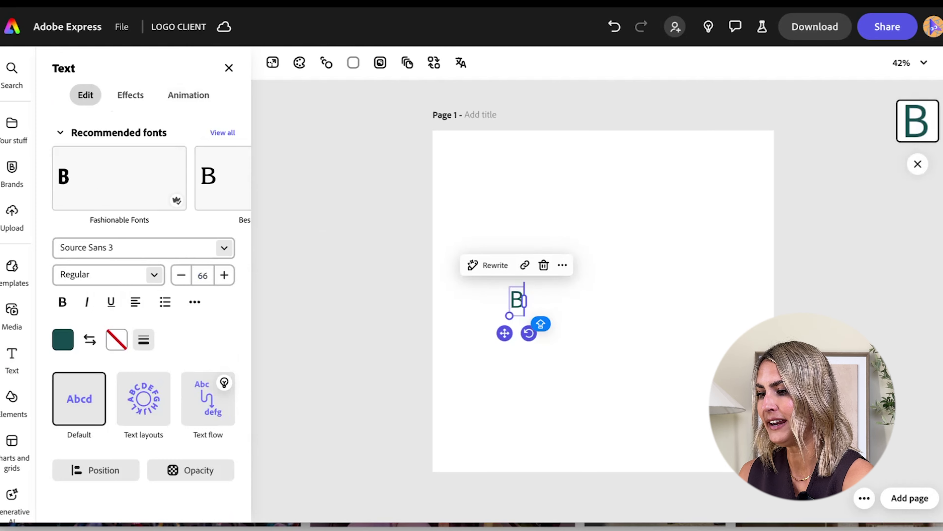
text(OUTIQUE)
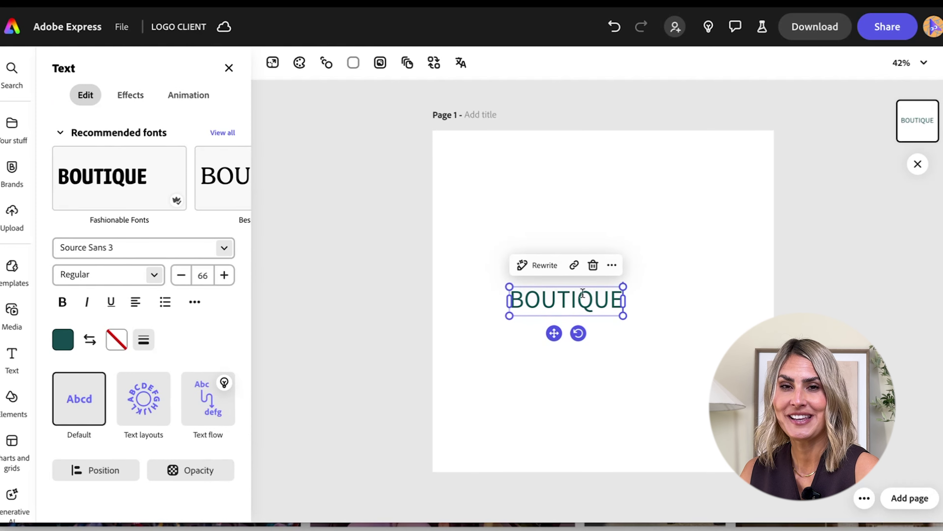
double_click(546, 295)
drag(509, 286, 417, 262)
drag(504, 333, 567, 330)
Step: Set the fill colour of the BOUTIQUE text to black
click(70, 340)
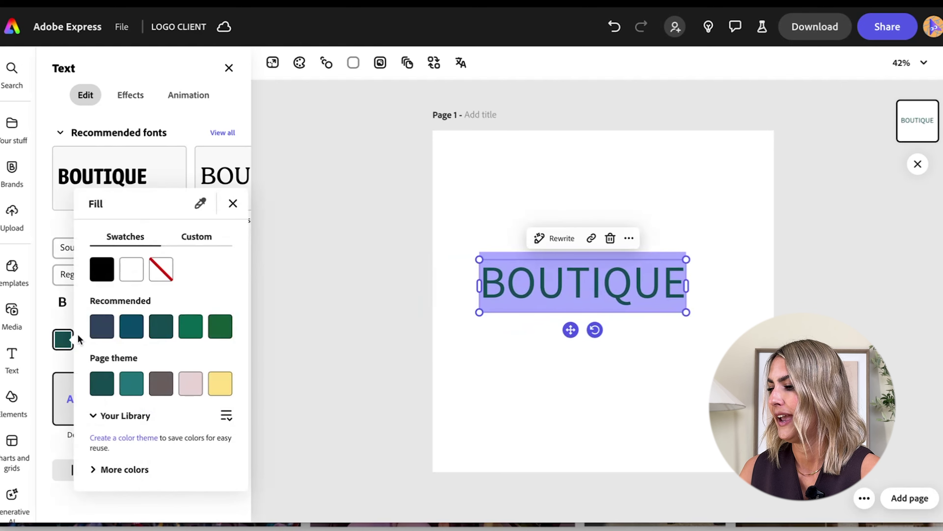
key(Escape)
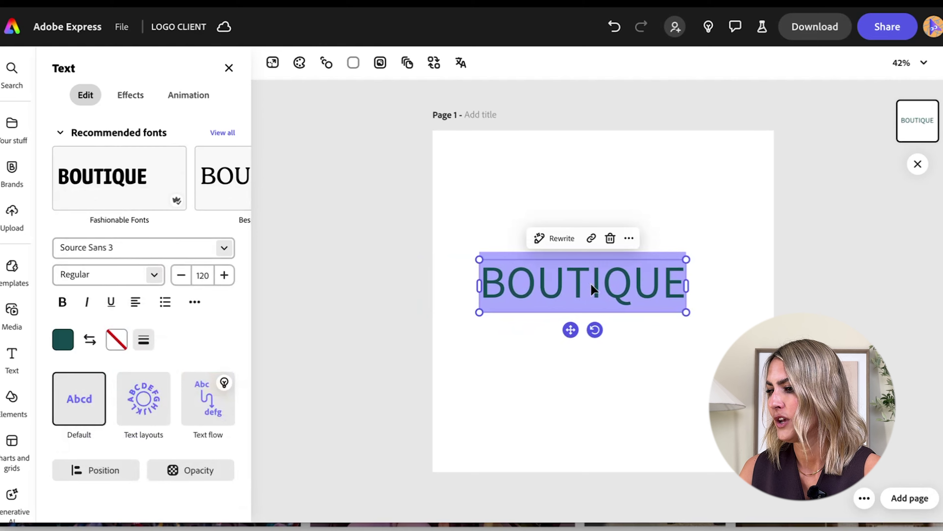
click(57, 334)
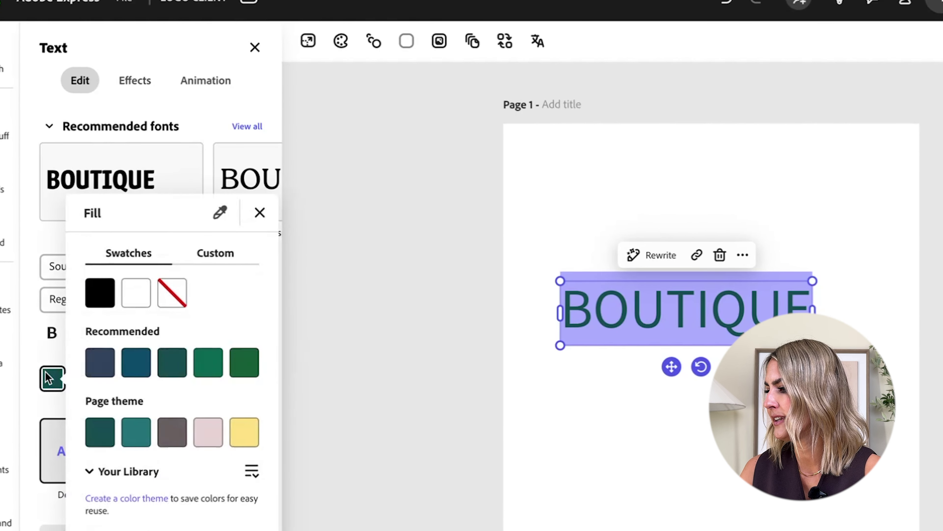
click(98, 299)
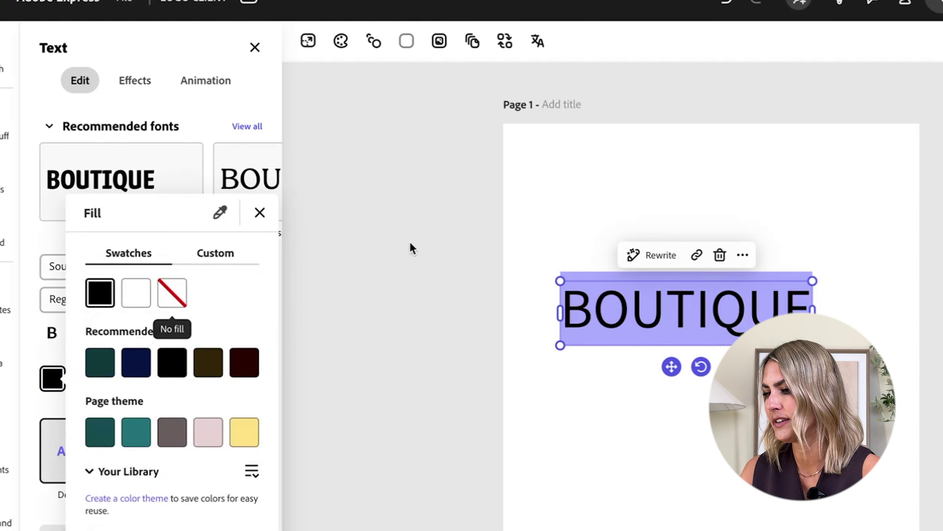
key(Escape)
key(Escape)
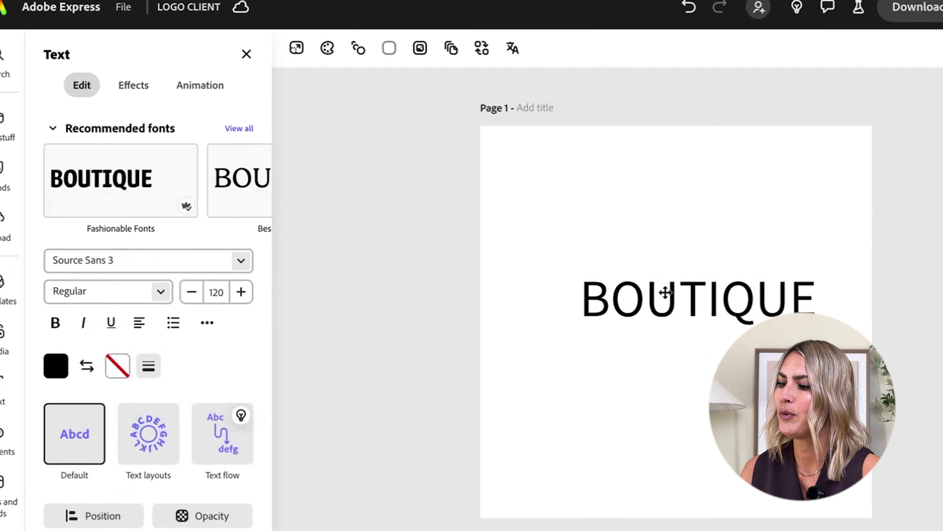
Step: Browse the recommended fonts for the BOUTIQUE text and list all Bespoke fonts
click(657, 311)
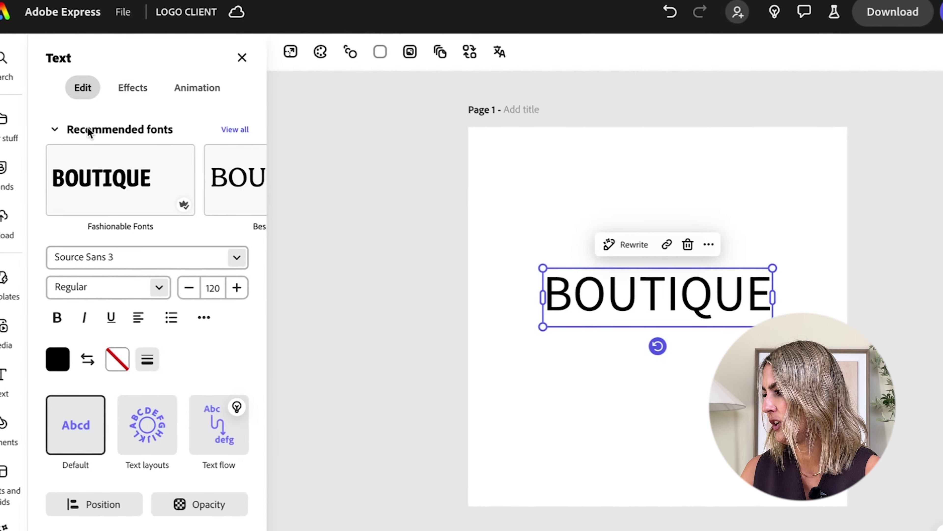
click(235, 130)
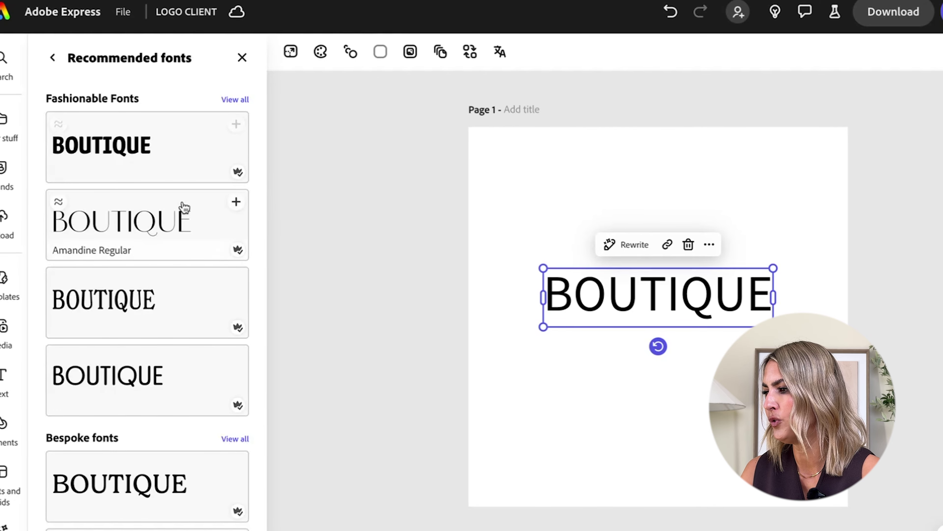
scroll(184, 207, down, 10)
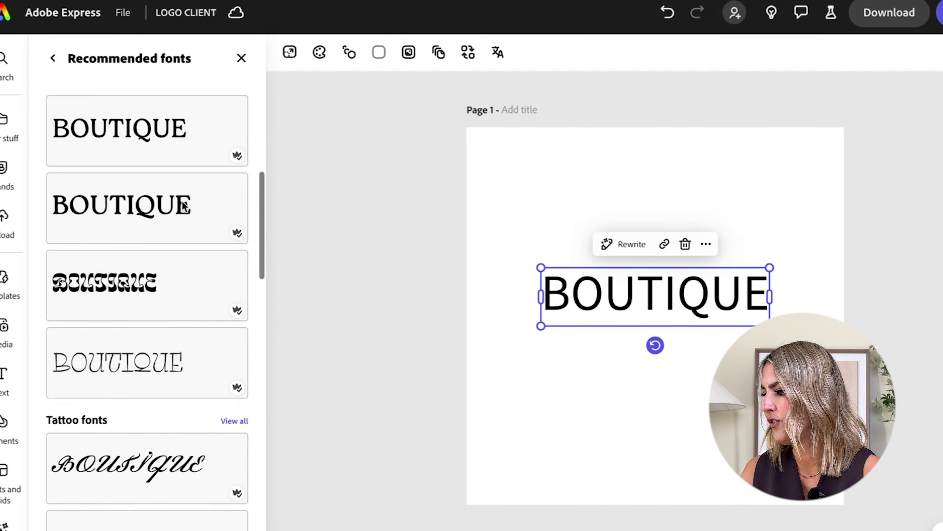
scroll(182, 201, down, 4)
scroll(181, 200, up, 6)
scroll(181, 200, down, 5)
scroll(182, 200, up, 8)
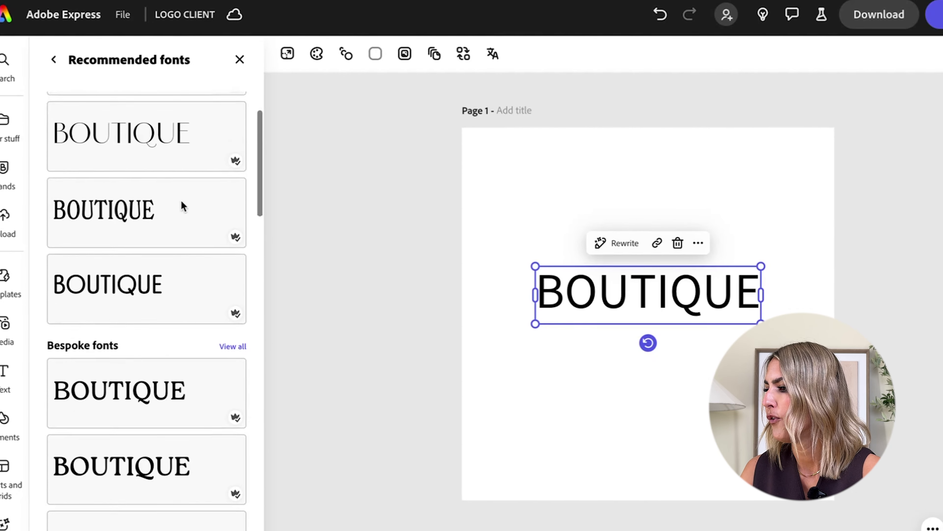
scroll(181, 204, down, 2)
scroll(182, 205, up, 1)
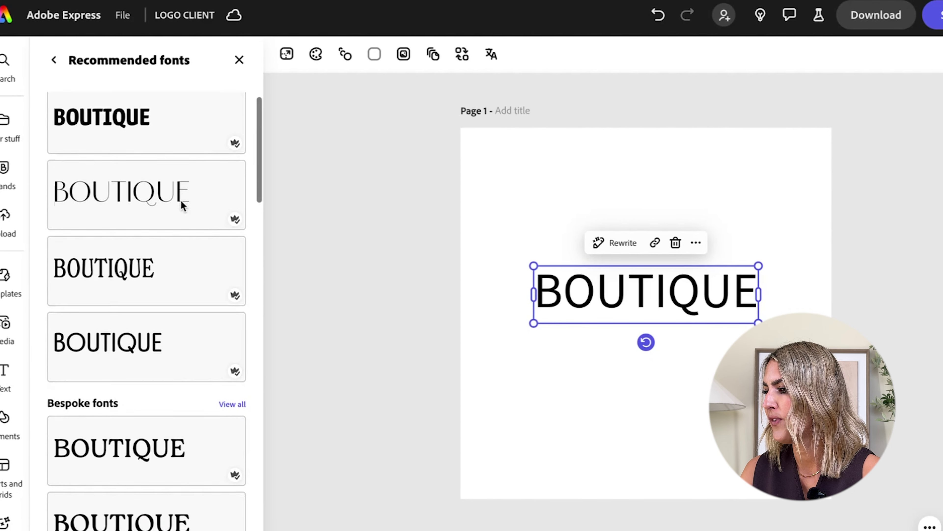
scroll(181, 205, down, 4)
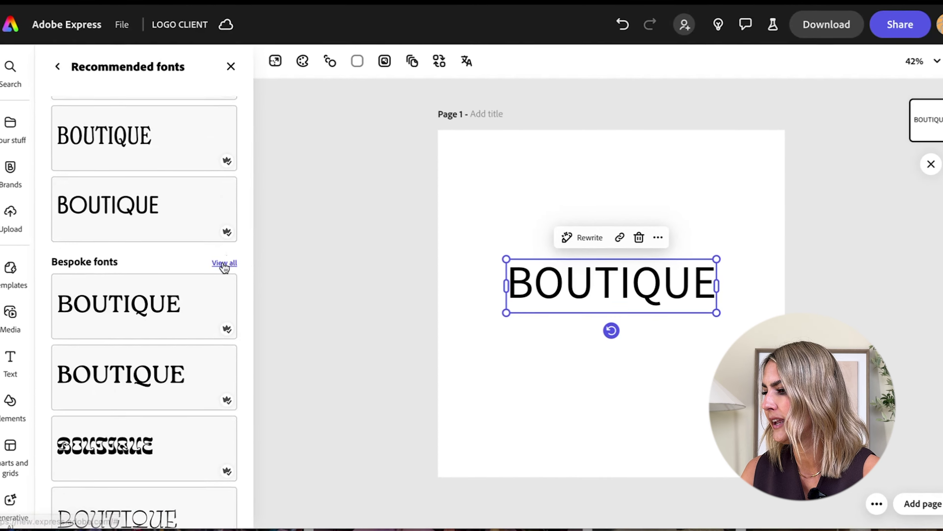
click(231, 269)
mouse_move(223, 257)
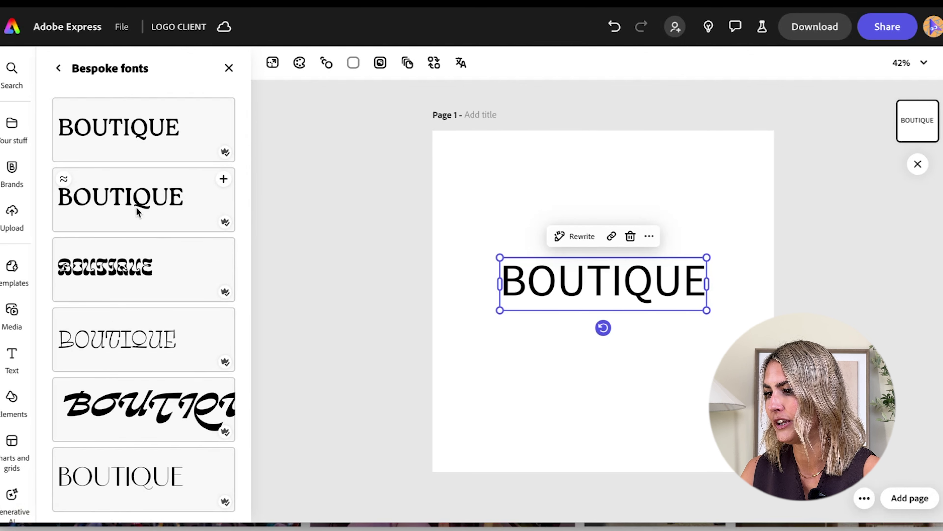
Step: Apply the Roca Regular font to the BOUTIQUE text and view where the font can be saved
click(150, 199)
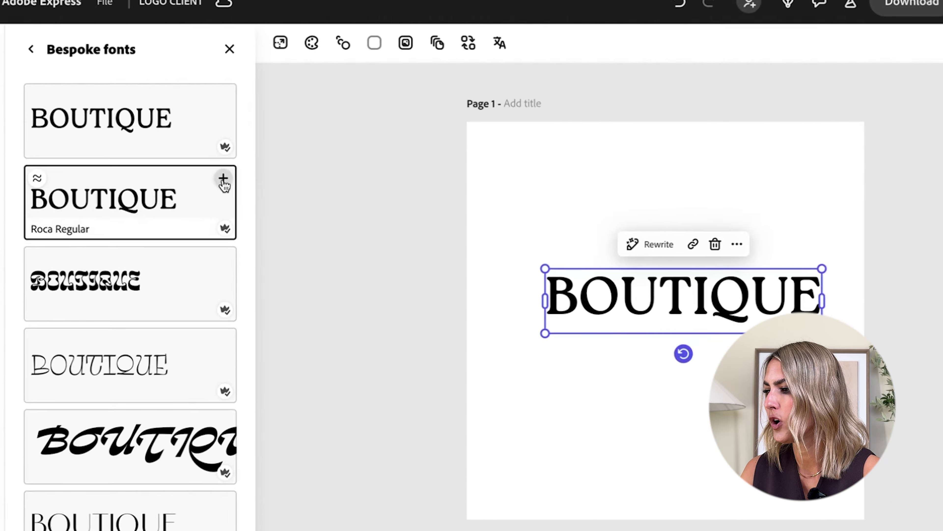
click(223, 179)
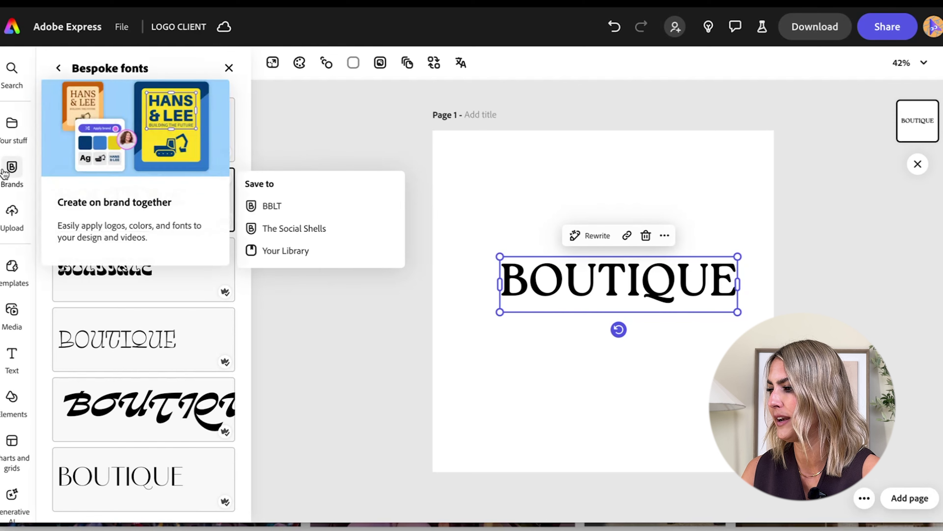
click(310, 134)
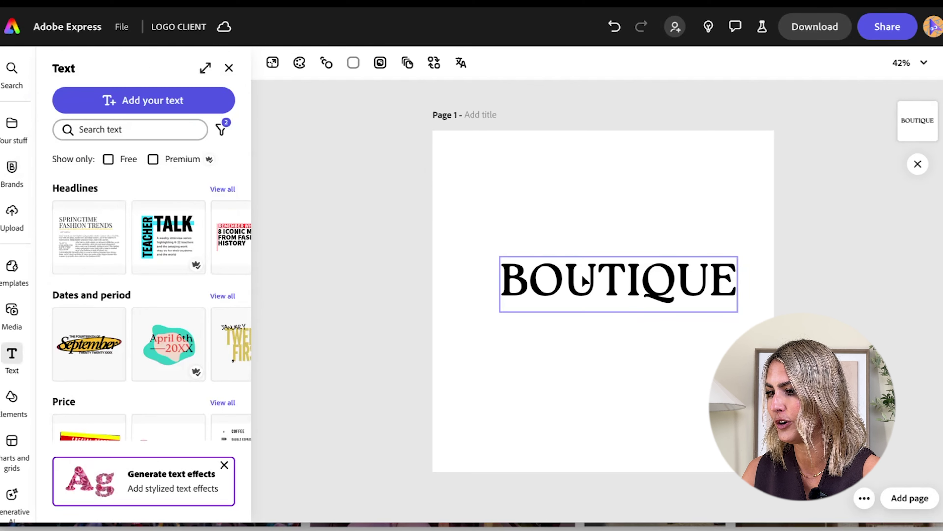
Step: Add a second text line reading "Nusa Lembongan" beneath the BOUTIQUE text
click(145, 100)
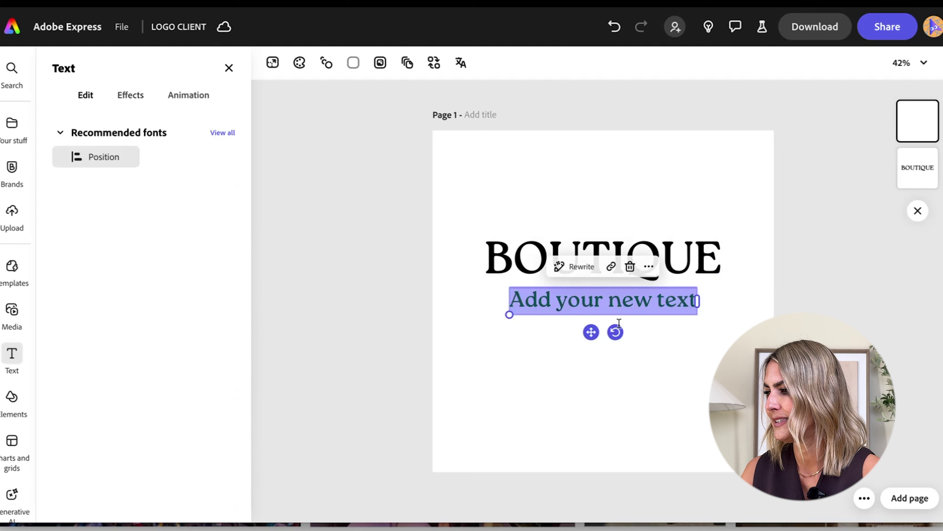
text(n)
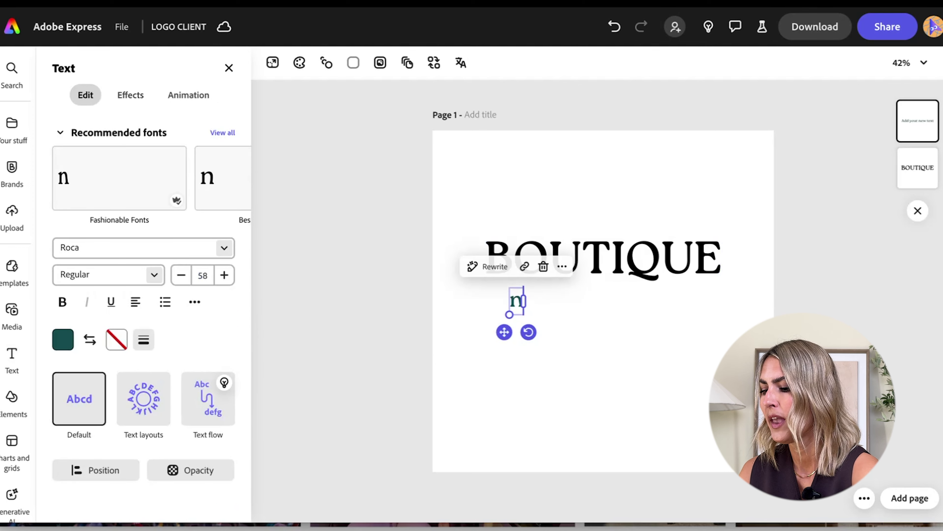
key(BackSpace)
text(Nusa)
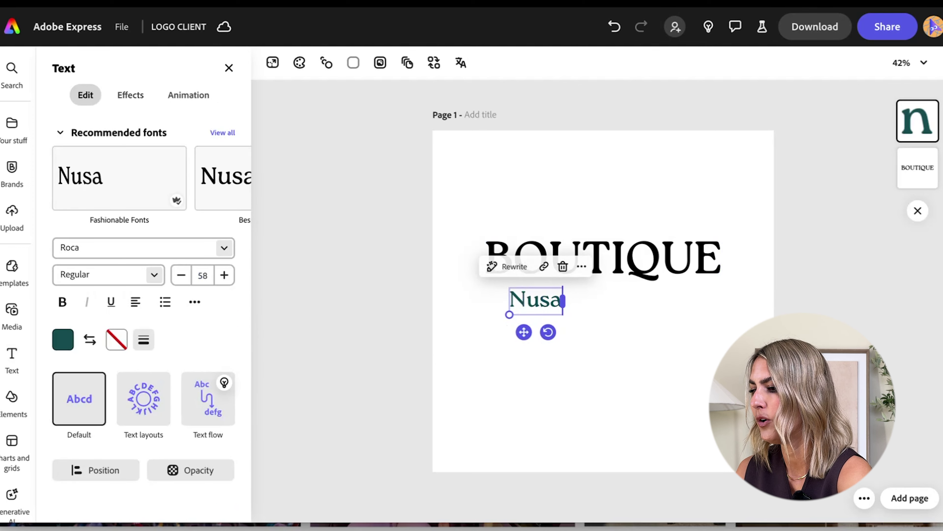
text( Lembo)
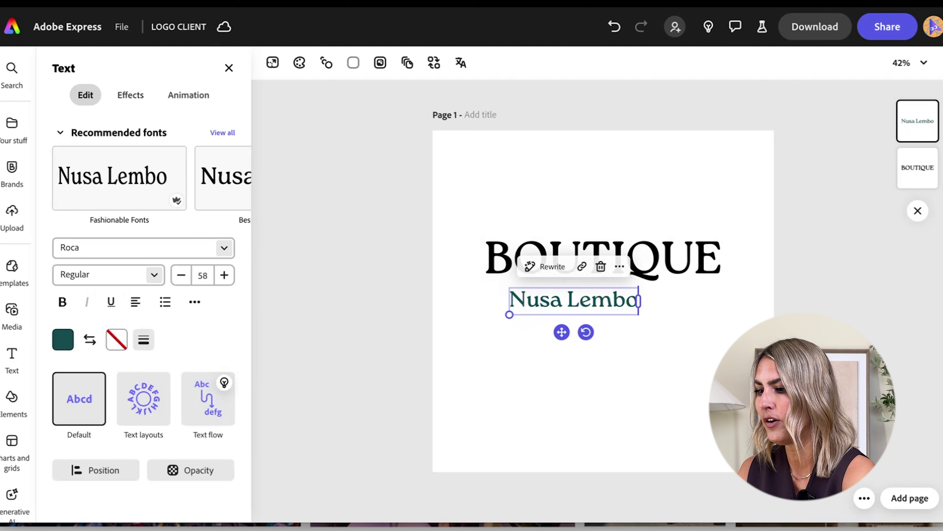
text(gan)
key(BackSpace)
key(BackSpace)
key(BackSpace)
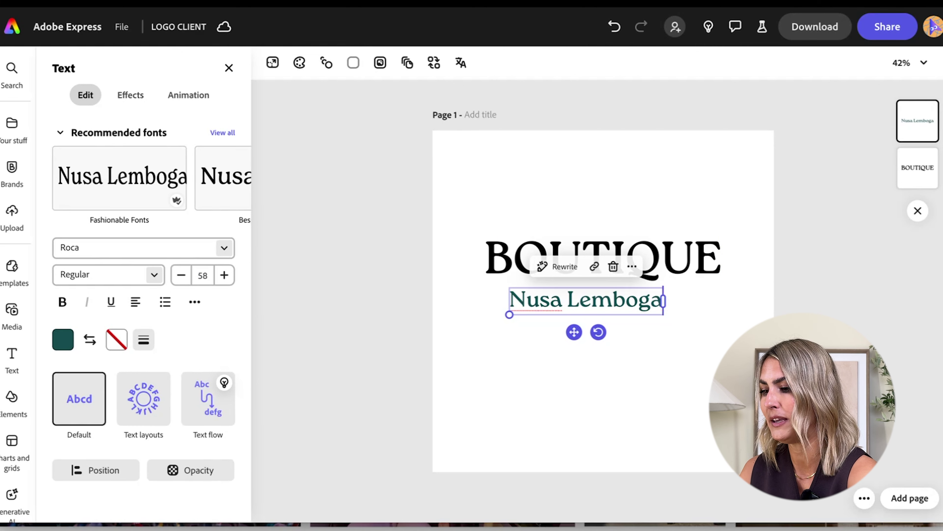
text(ngan)
Step: Set the fill colour of the Nusa Lembongan text to black
triple_click(537, 303)
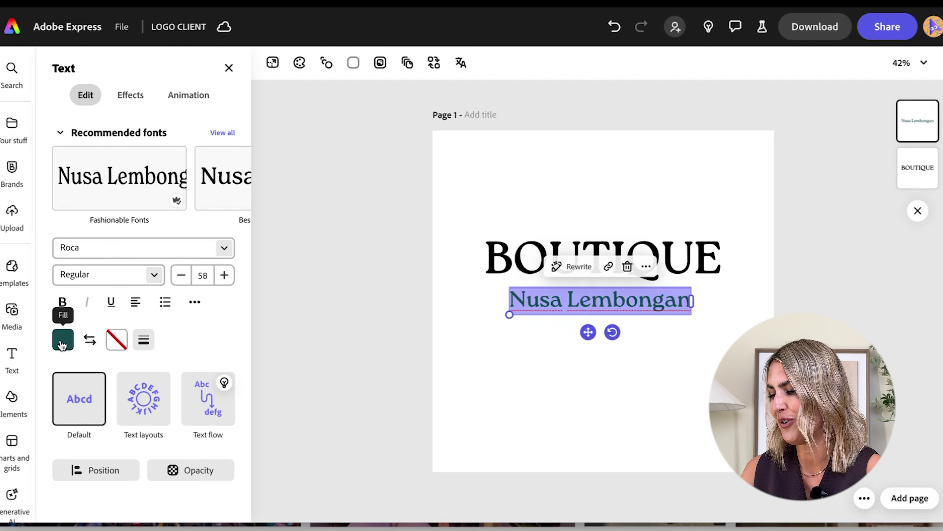
click(62, 341)
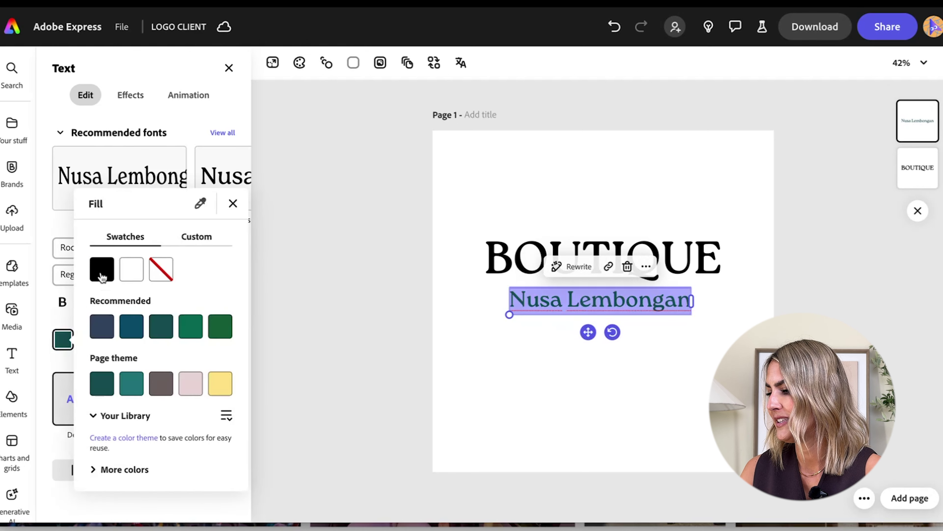
click(103, 277)
click(375, 297)
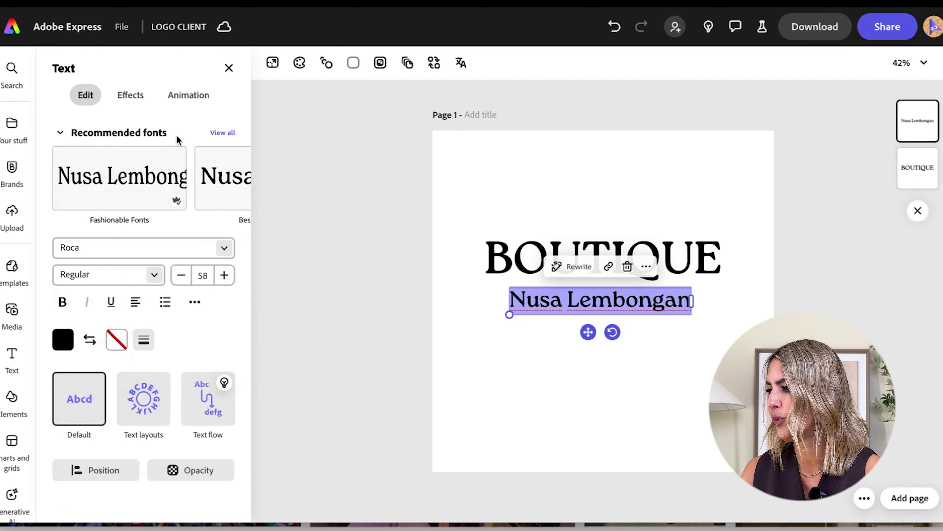
Step: Browse the recommended fonts and apply Aesthet Nova Medium to the Nusa Lembongan text
click(223, 133)
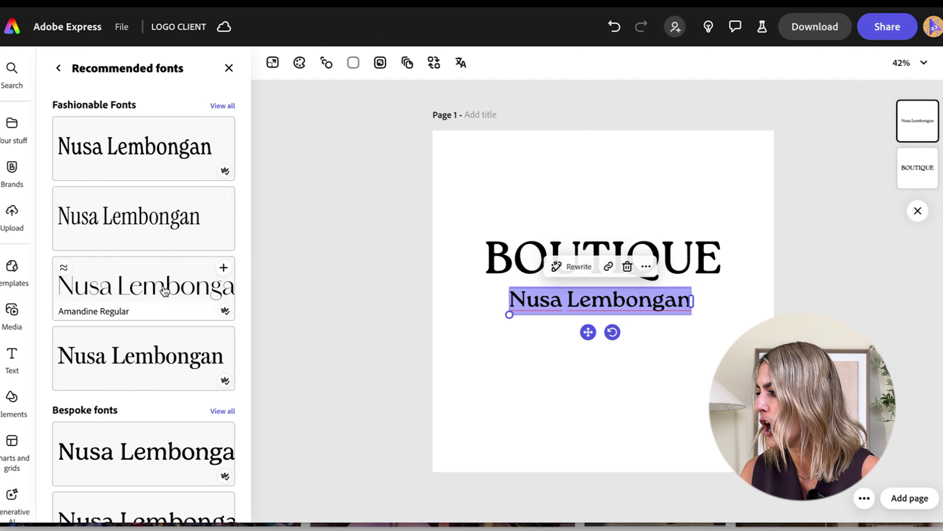
scroll(137, 290, down, 4)
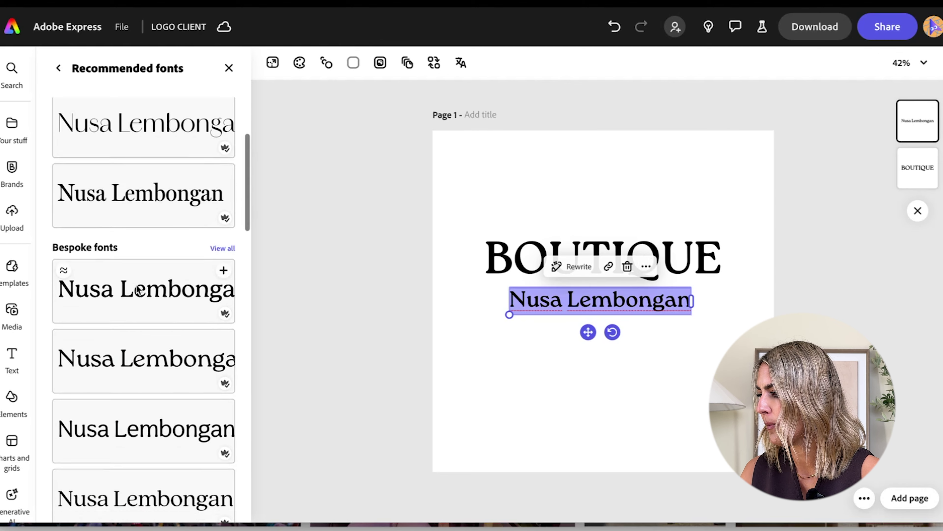
scroll(137, 290, down, 4)
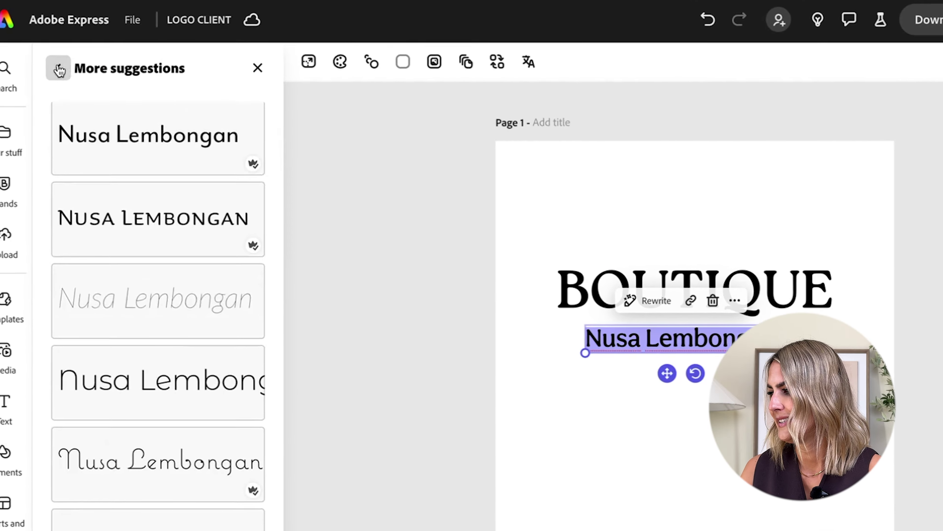
click(58, 70)
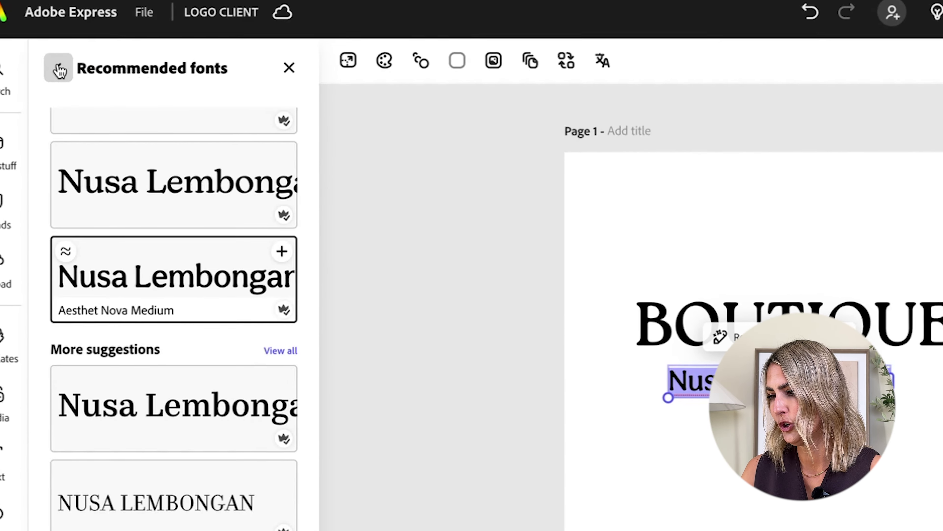
click(58, 70)
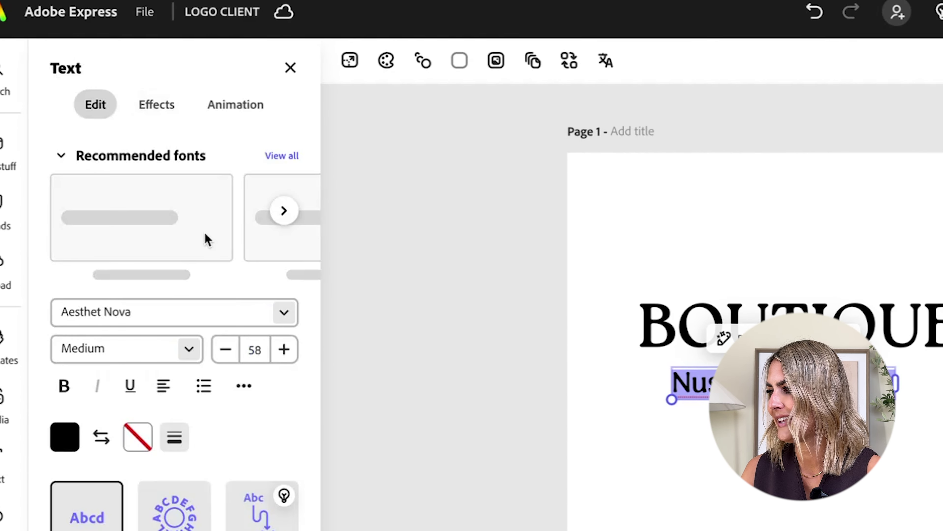
Step: Apply the Laca Text Book font from the full library font list to the Nusa Lembongan text
click(285, 311)
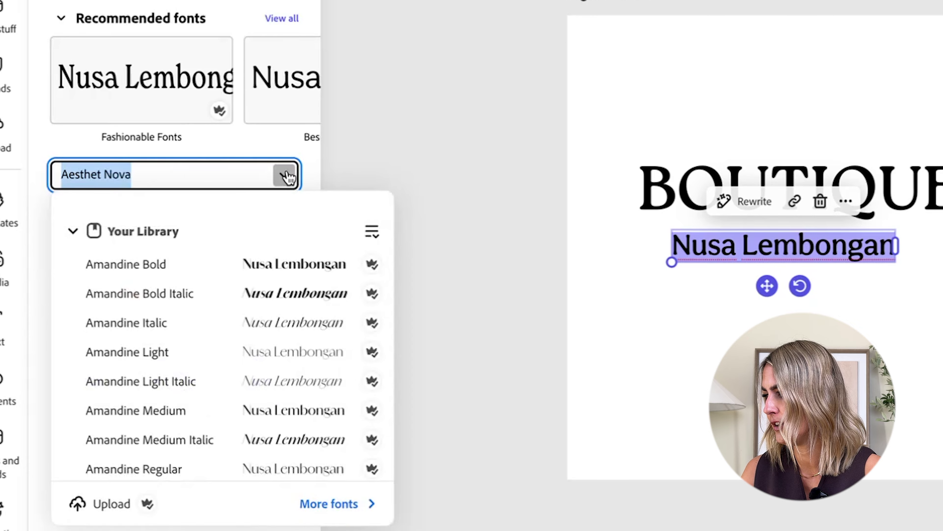
click(71, 233)
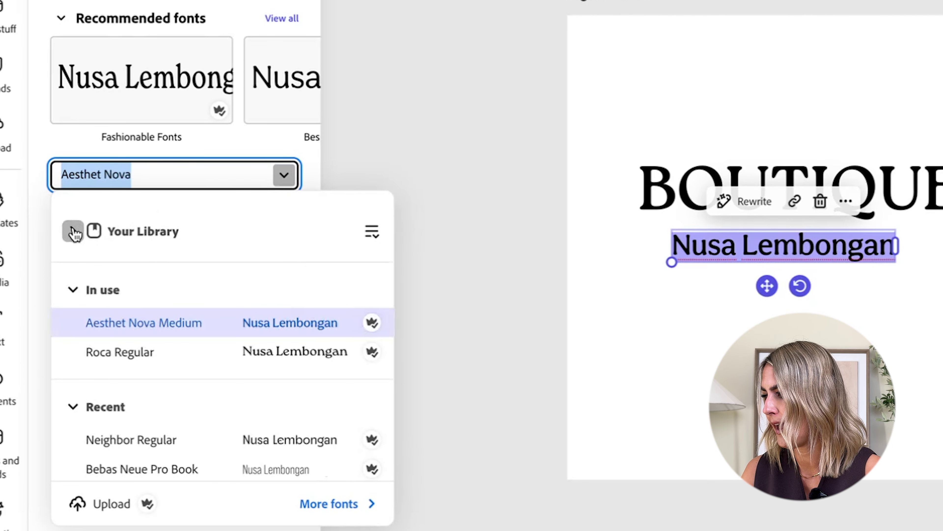
click(73, 232)
scroll(150, 297, down, 5)
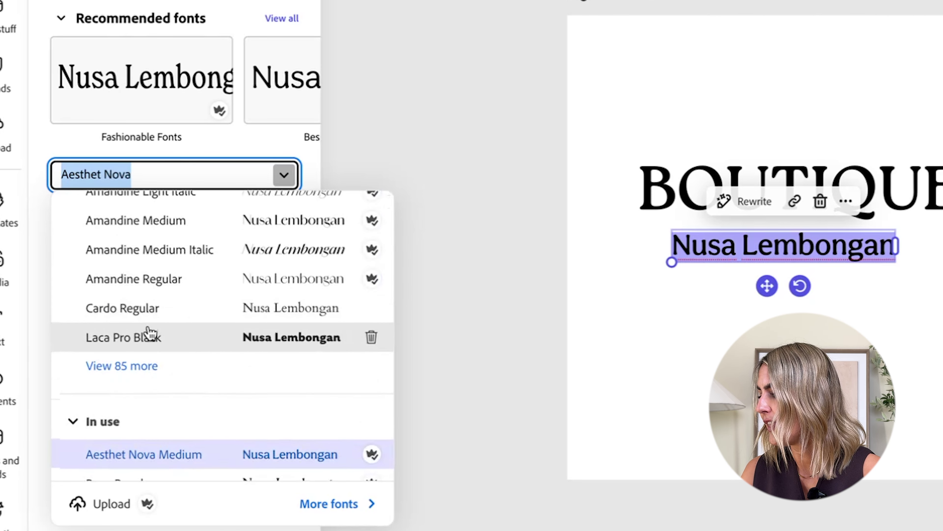
click(138, 366)
scroll(147, 364, down, 1)
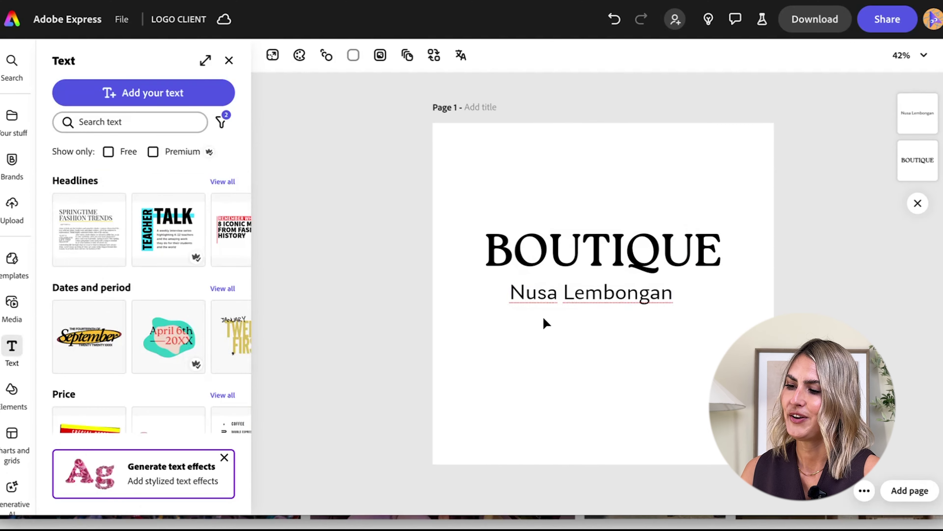
Step: Move the Nusa Lembongan text further down the page and align BOUTIQUE to the page's vertical middle
click(549, 294)
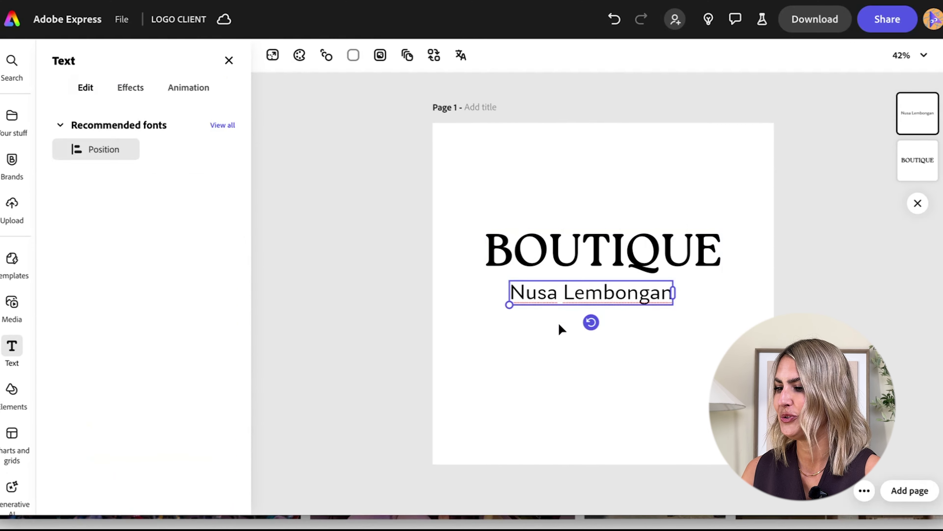
drag(536, 292, 544, 352)
click(534, 242)
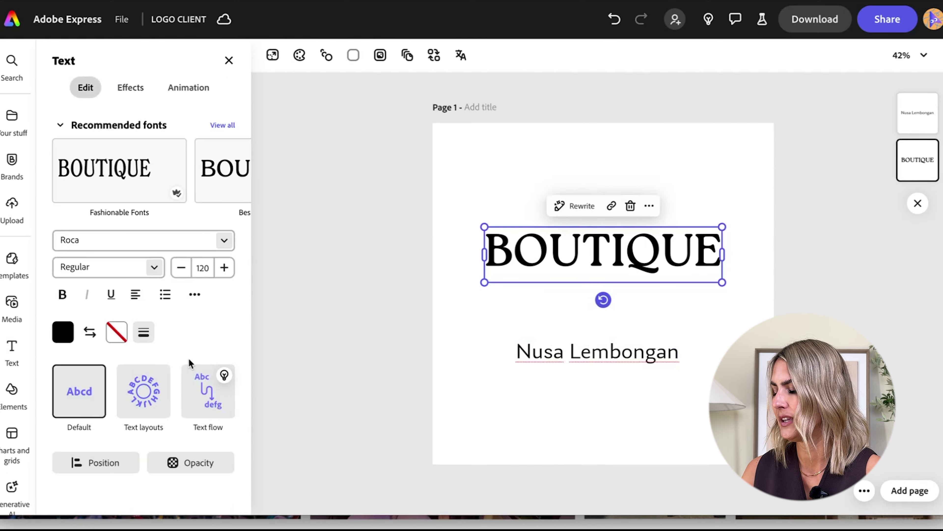
double_click(592, 257)
key(ctrl+a)
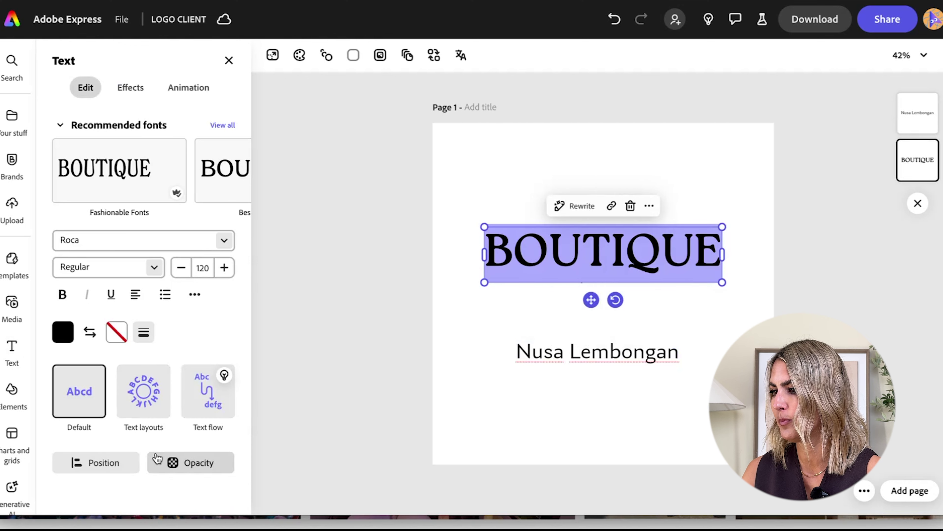
click(115, 465)
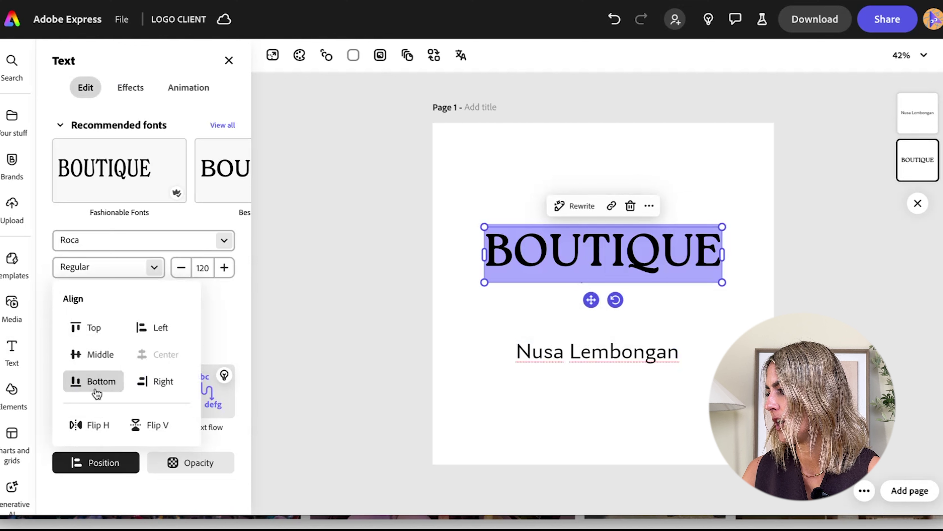
click(92, 367)
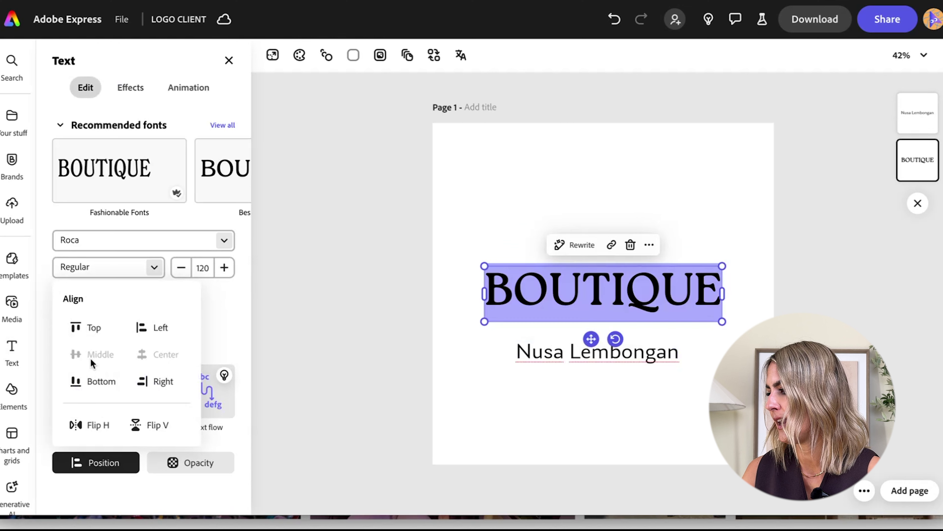
click(240, 323)
Step: Centre the Nusa Lembongan text horizontally on the page and move it up directly beneath BOUTIQUE
key(Tab)
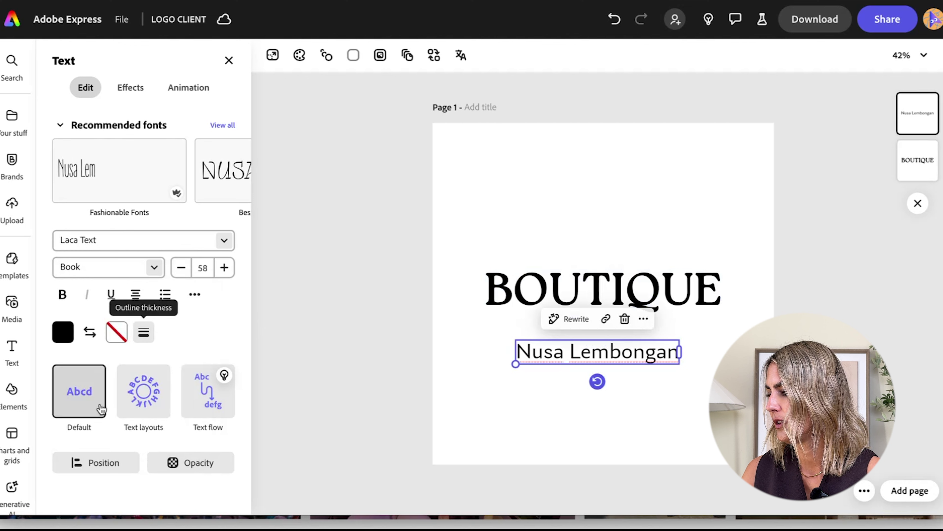
click(114, 466)
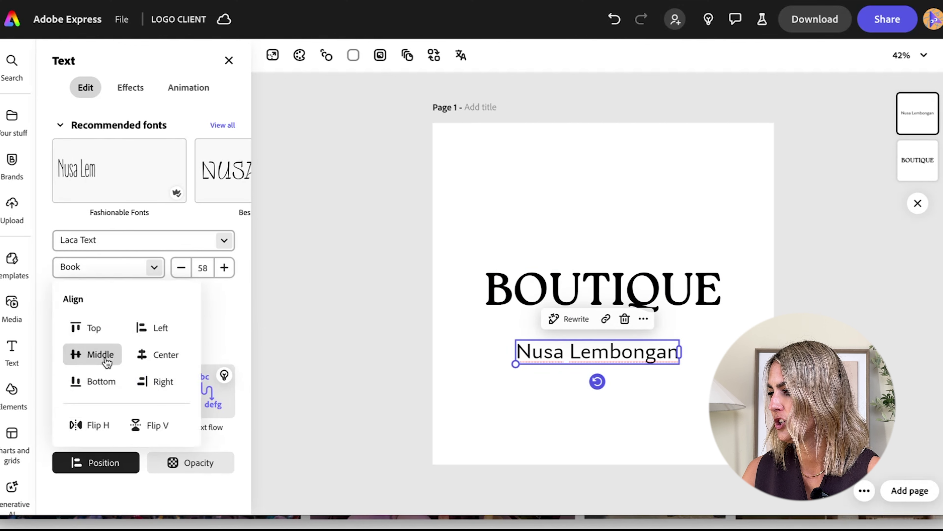
click(181, 357)
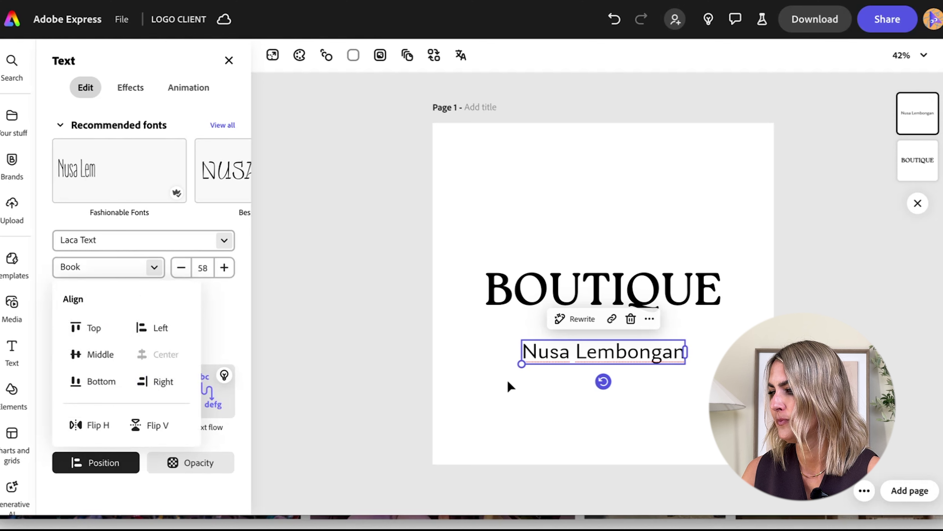
click(351, 366)
click(638, 365)
drag(639, 357, 638, 328)
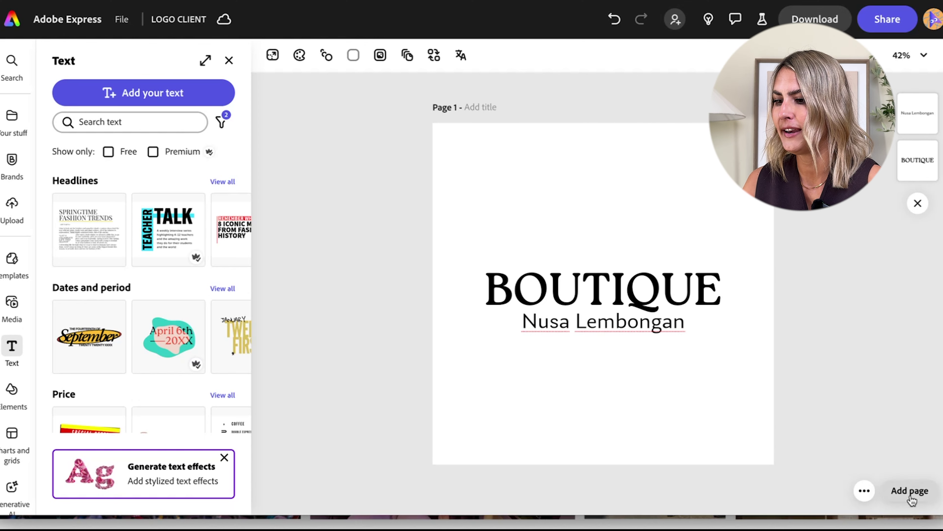
Step: Add a second page of the same size and place a text reading BOUTIQUE on it
mouse_move(941, 491)
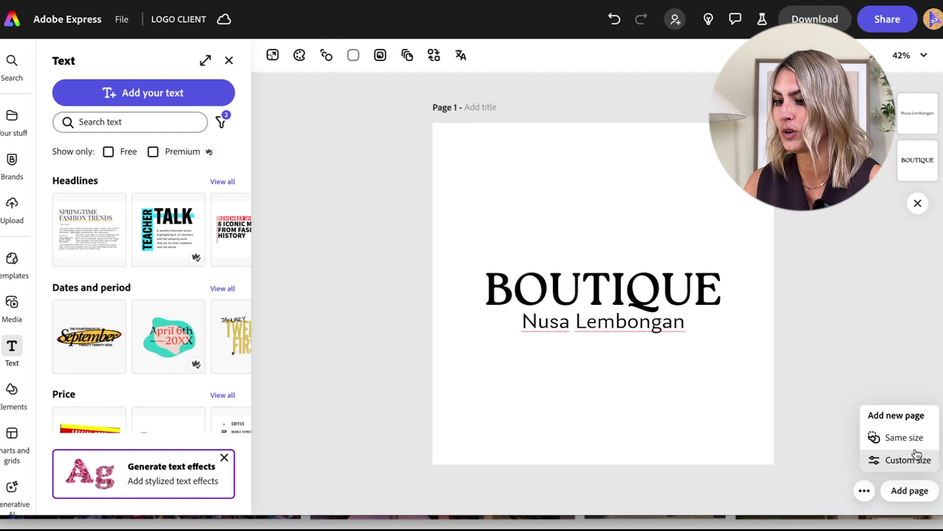
click(905, 437)
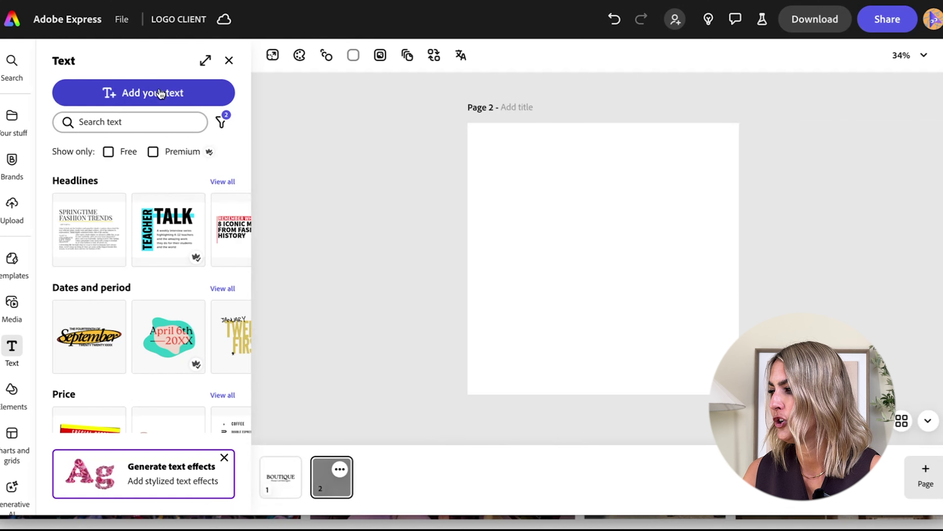
click(145, 93)
text(b)
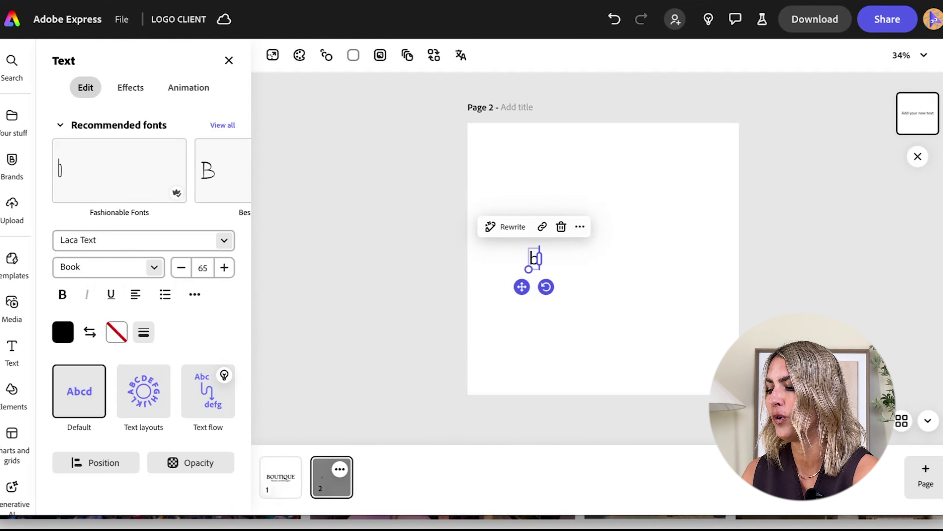
key(BackSpace)
text(Bou)
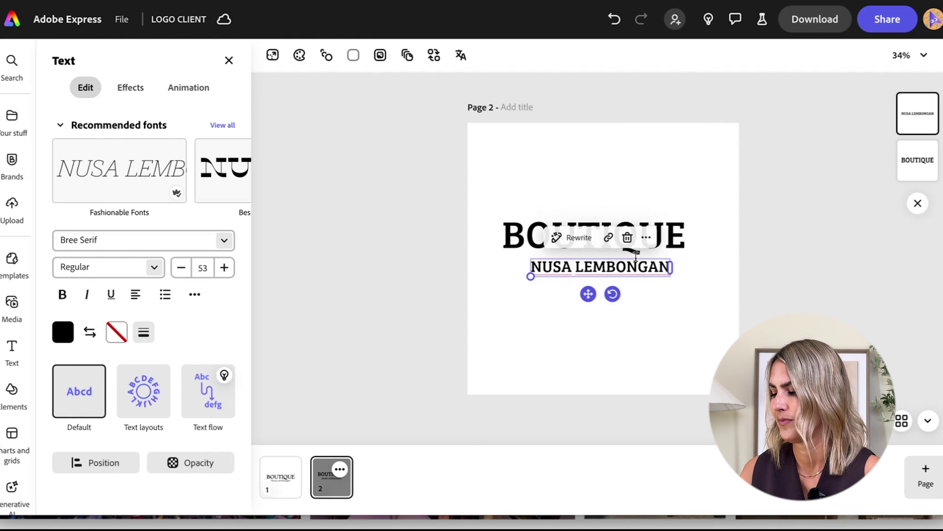
Step: Apply the Chaparral Pro Regular font from the Brand distinction fonts to NUSA LEMBONGAN and centre the two text lines on page 2
click(223, 125)
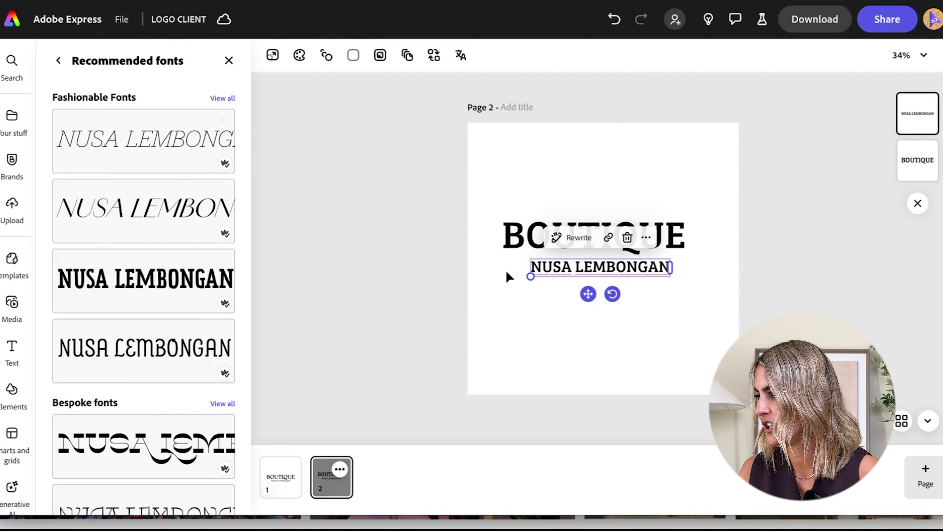
scroll(192, 261, down, 10)
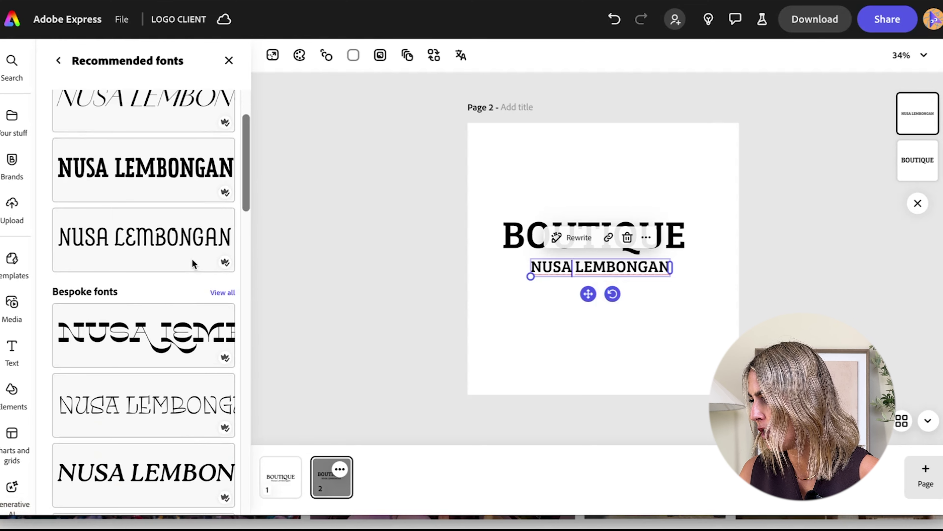
scroll(139, 297, down, 2)
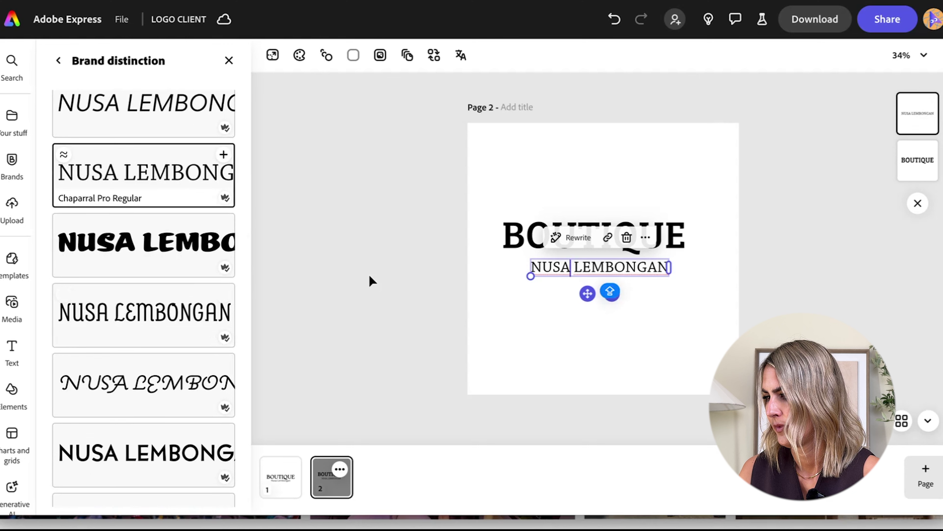
click(599, 234)
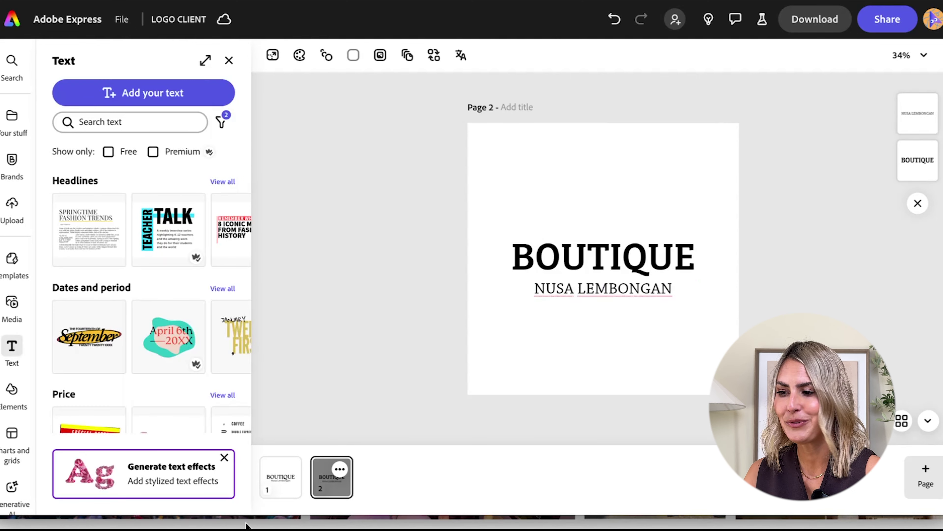
Step: Compare the two logo pages and open the download options for page 1
click(276, 493)
click(324, 492)
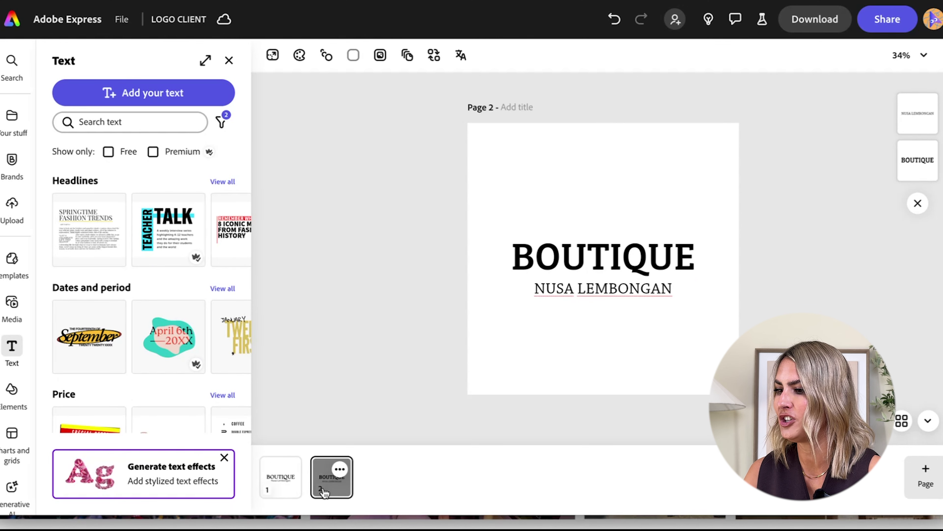
click(289, 493)
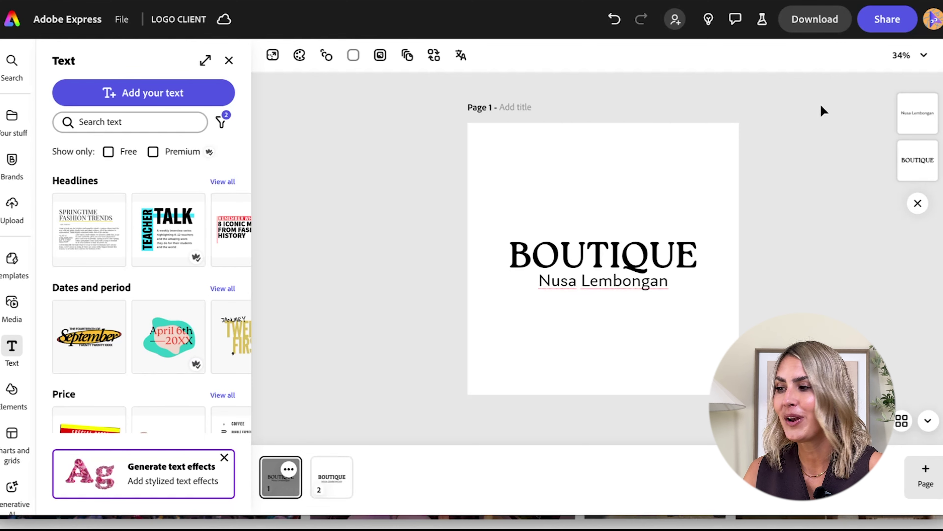
click(815, 19)
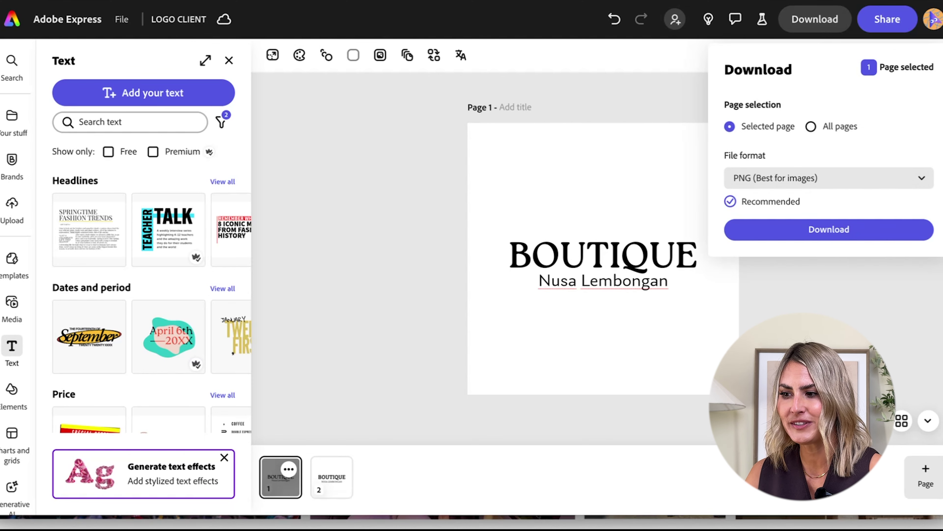